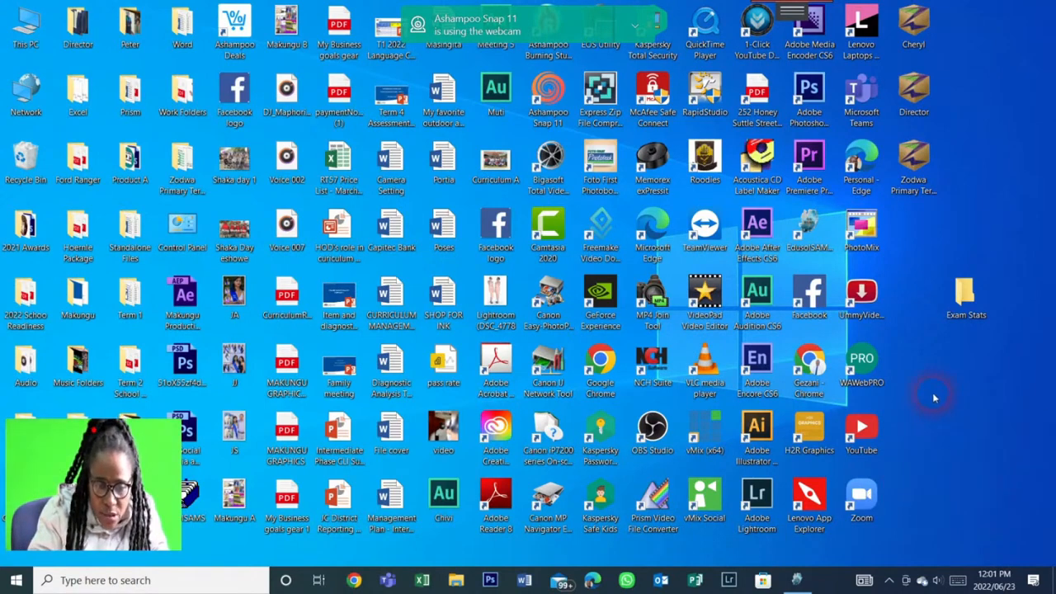
# Switch to SA-SAMS and open report 12.9.16.9, Distribution Results for Common Tasks/Tests, under Curriculum Related Data.
pyautogui.click(799, 580)
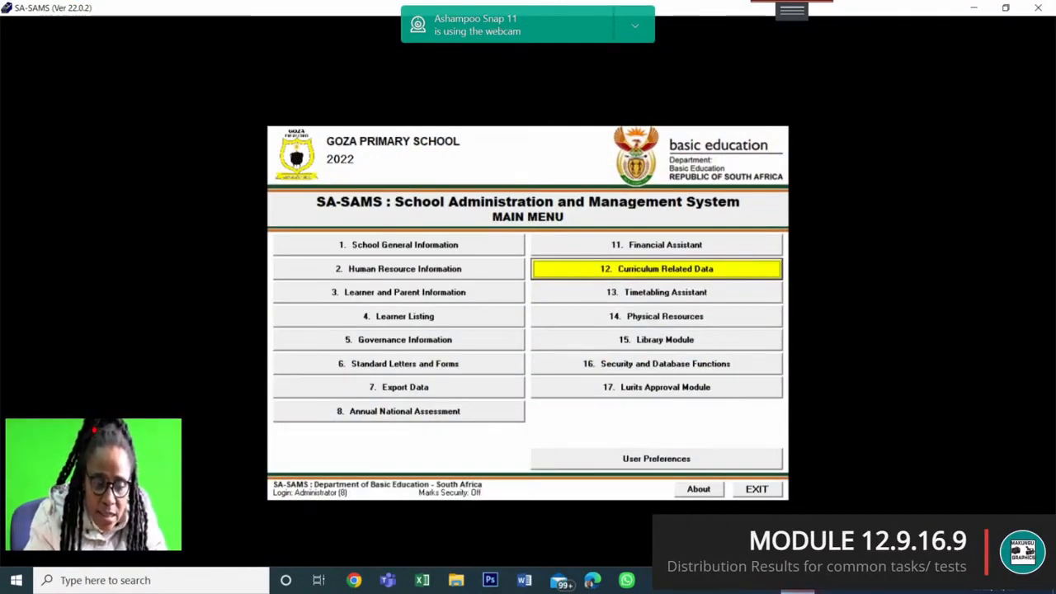
pyautogui.click(692, 269)
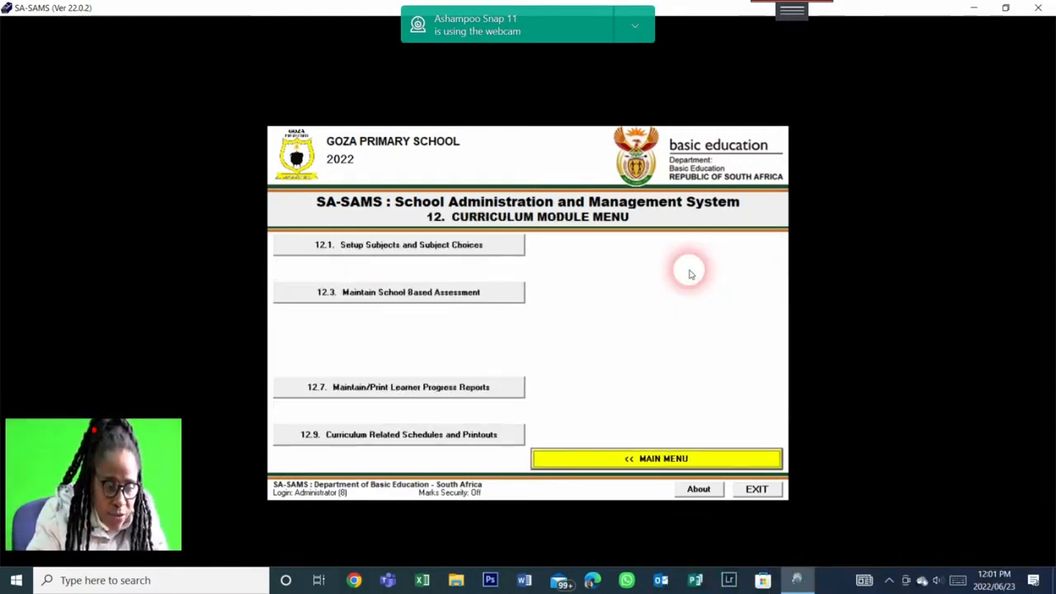
pyautogui.click(447, 435)
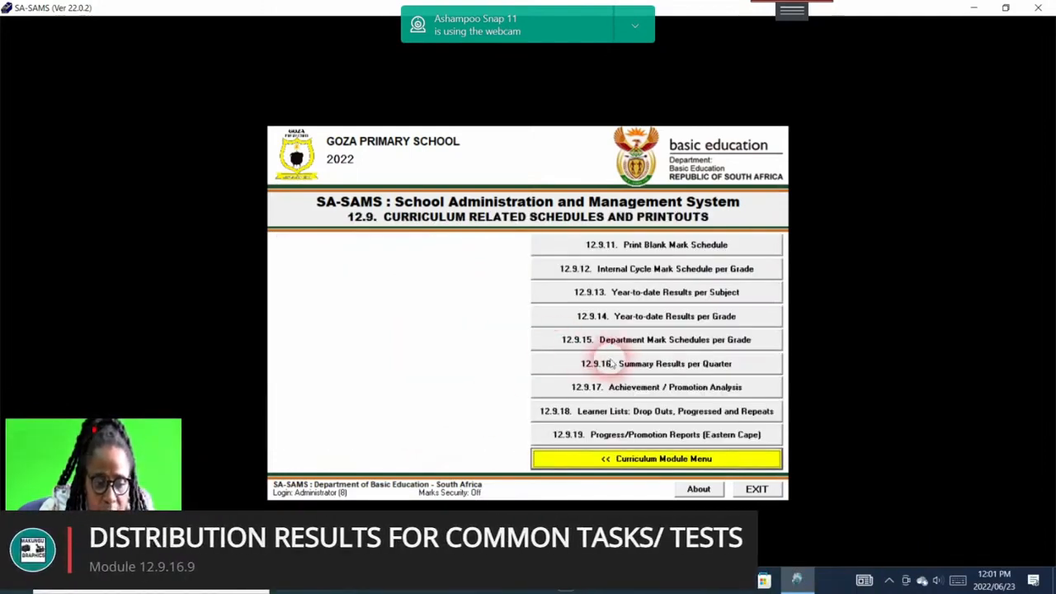
pyautogui.click(631, 365)
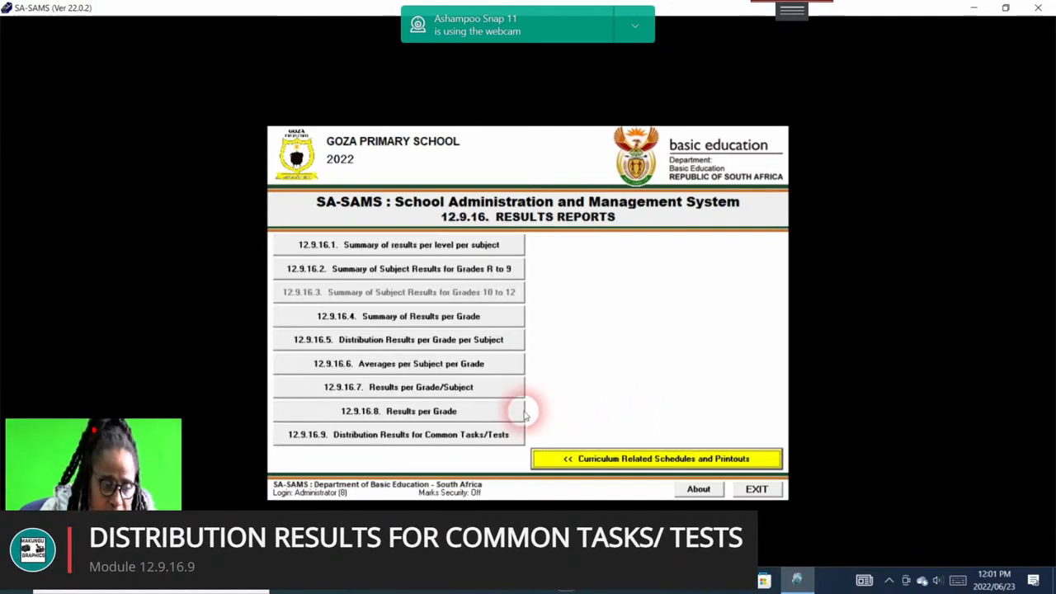
pyautogui.click(415, 434)
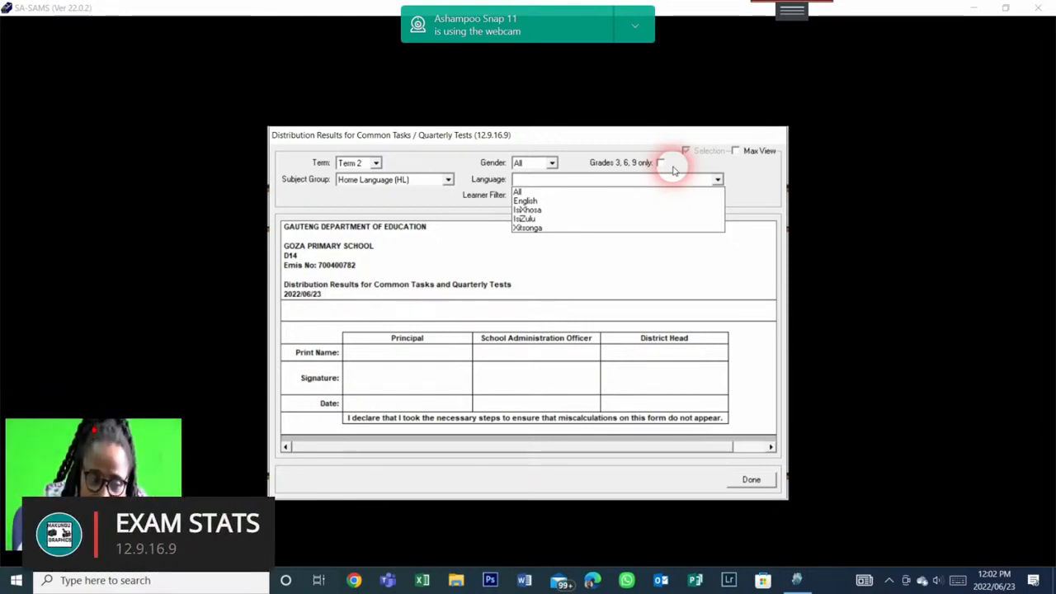
# Generate the distribution results for the Home Language (HL) subject group with English as language, and inspect them in the maximised view.
pyautogui.click(448, 181)
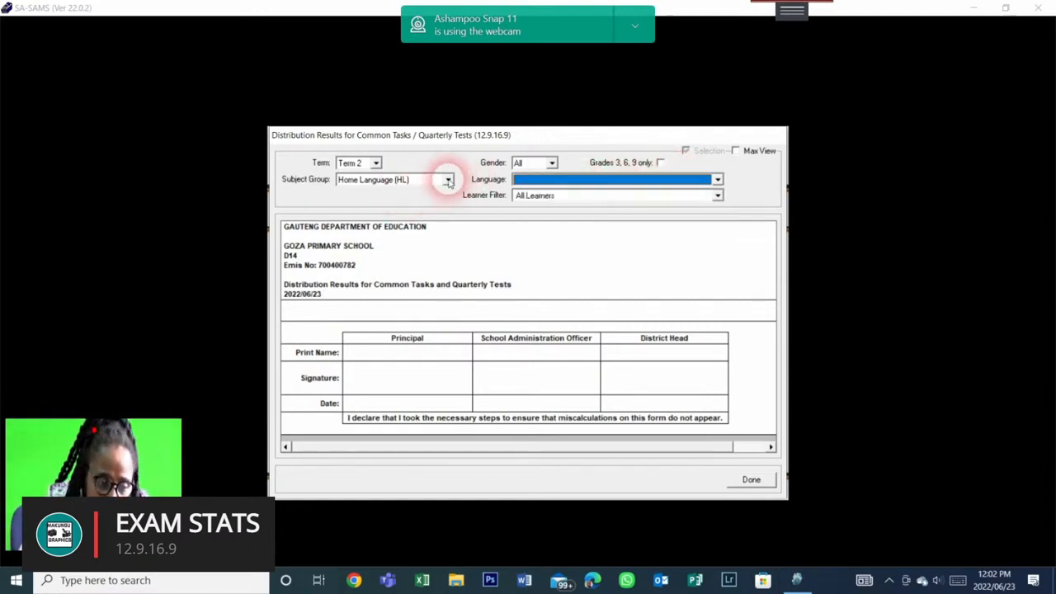
pyautogui.click(447, 181)
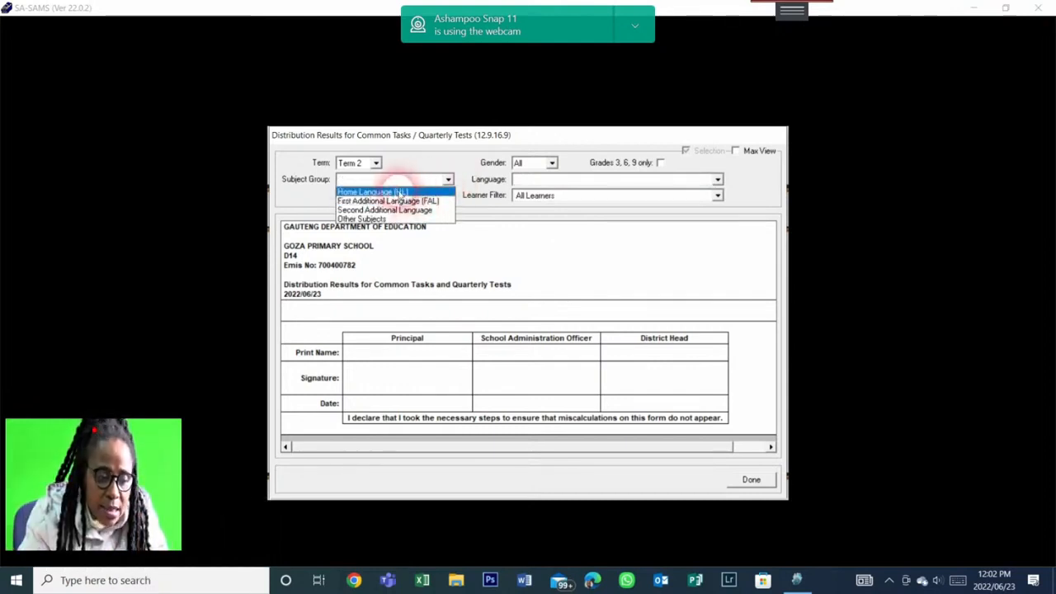
pyautogui.click(399, 192)
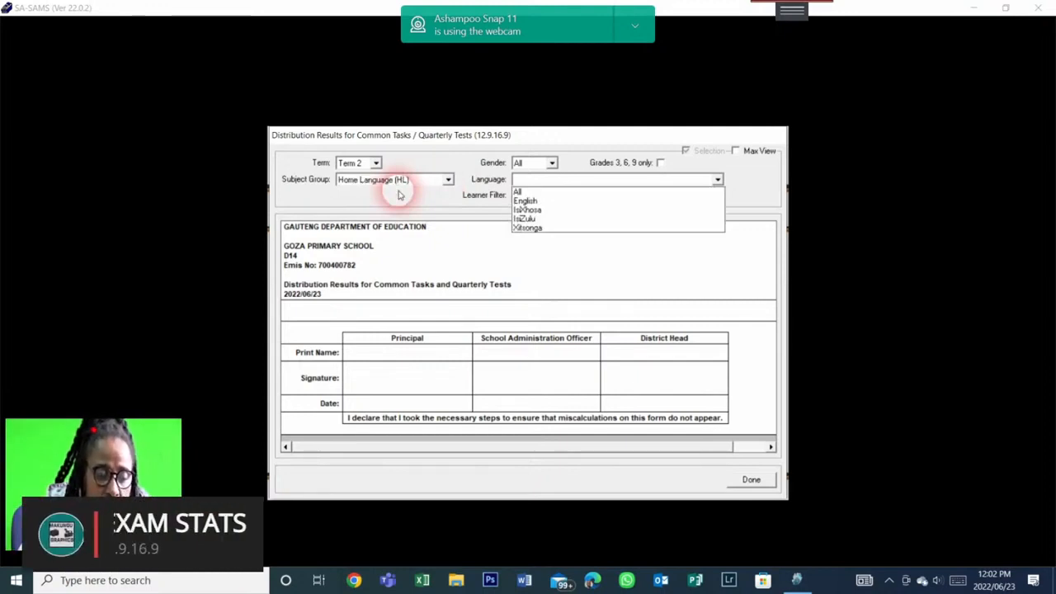
pyautogui.click(553, 202)
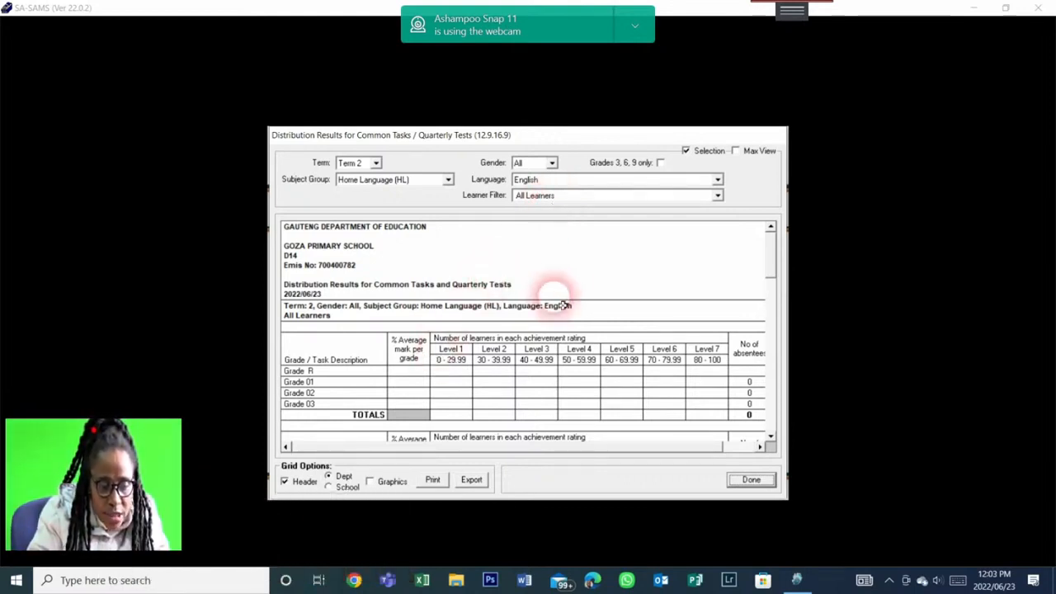
pyautogui.click(735, 151)
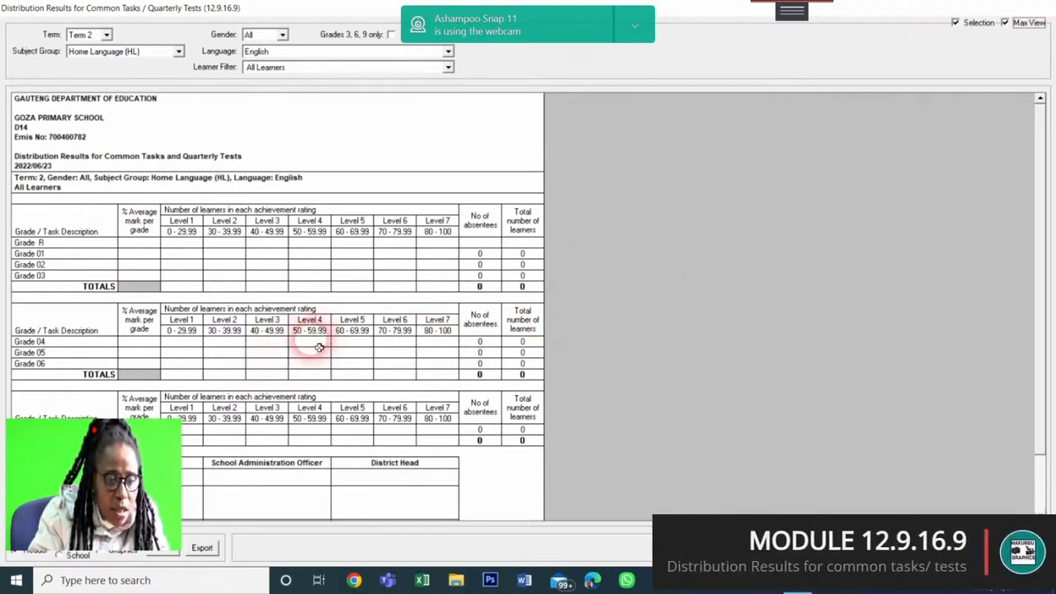
pyautogui.click(1005, 23)
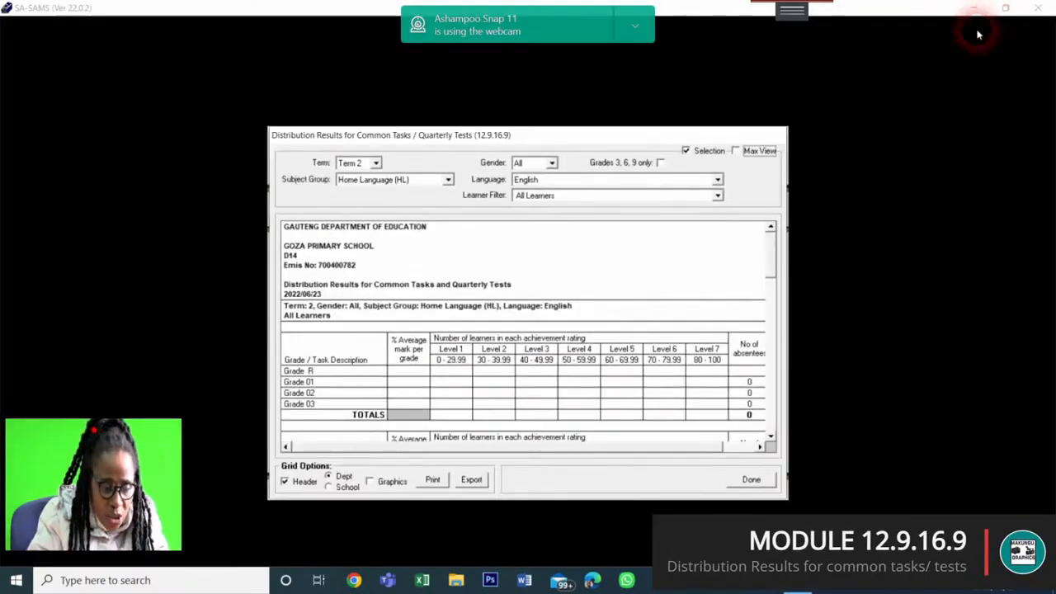
# Export the English Home Language results to the Exam Stats folder as an Excel file named English-HL, and close the report.
pyautogui.click(472, 480)
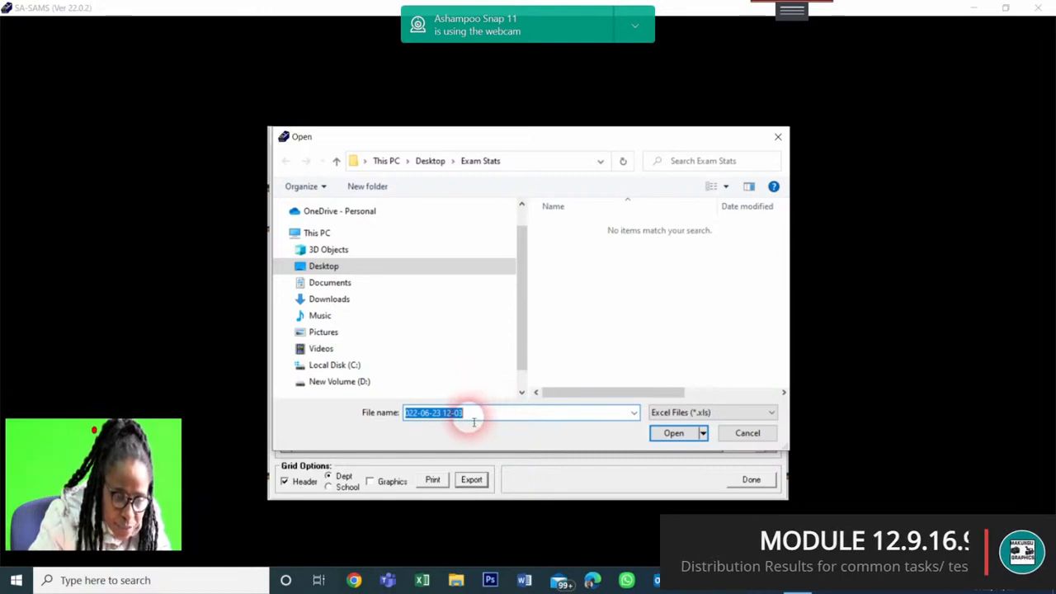
pyautogui.hotkey('ctrl', 'v')
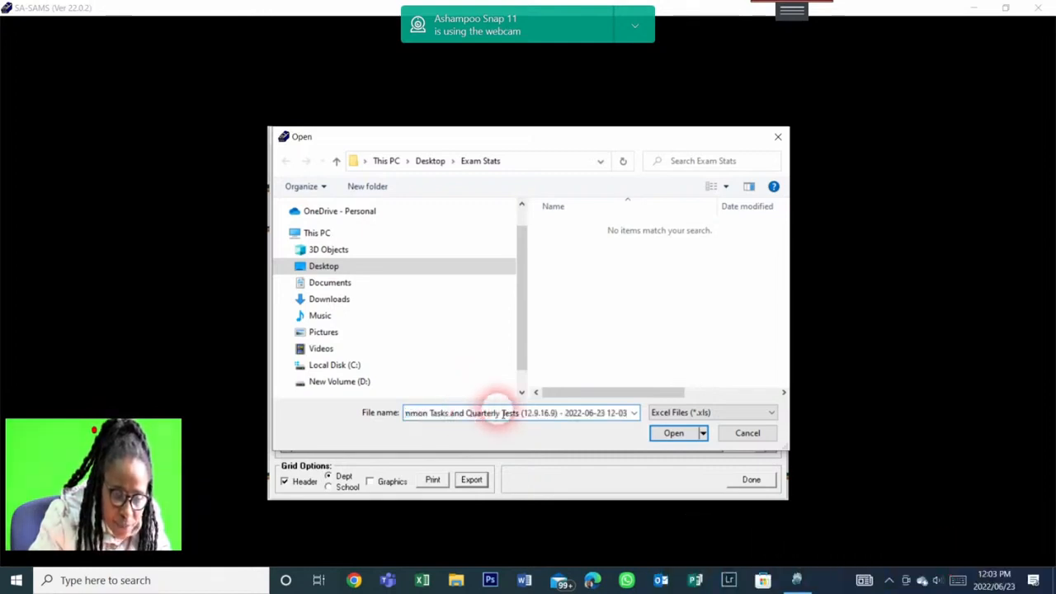
pyautogui.press('BackSpace')
pyautogui.press('BackSpace')
pyautogui.press('BackSpace')
pyautogui.press('BackSpace')
pyautogui.press('BackSpace')
pyautogui.press('BackSpace')
pyautogui.press('BackSpace')
pyautogui.press('BackSpace')
pyautogui.press('BackSpace')
pyautogui.press('BackSpace')
pyautogui.press('BackSpace')
pyautogui.press('BackSpace')
pyautogui.press('BackSpace')
pyautogui.press('BackSpace')
pyautogui.press('BackSpace')
pyautogui.press('BackSpace')
pyautogui.press('BackSpace')
pyautogui.press('BackSpace')
pyautogui.press('BackSpace')
pyautogui.press('BackSpace')
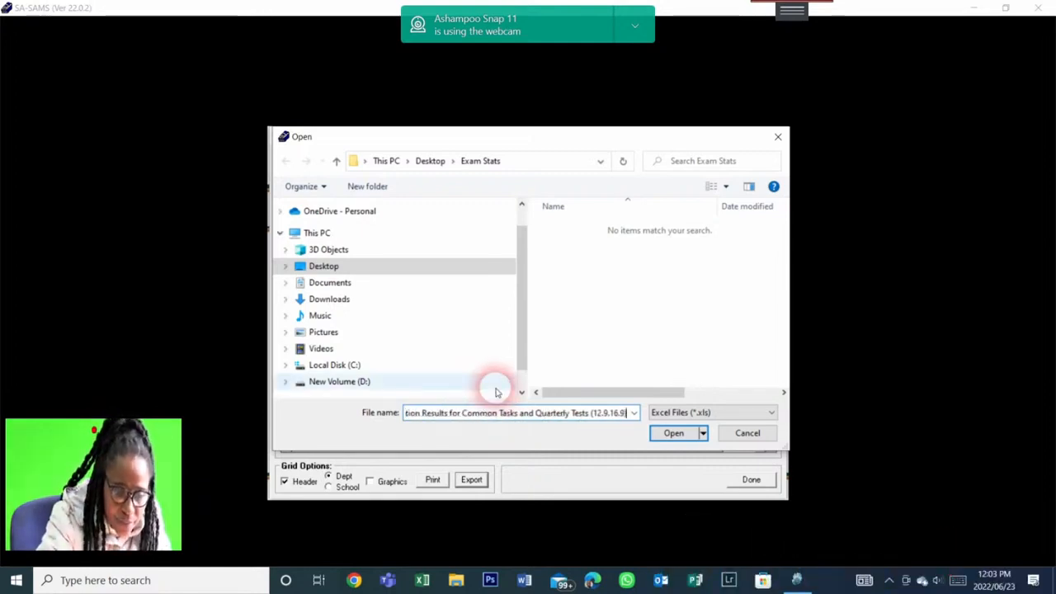
pyautogui.press('BackSpace')
pyautogui.press('BackSpace')
pyautogui.press('BackSpace')
pyautogui.press('BackSpace')
pyautogui.press('BackSpace')
pyautogui.press('BackSpace')
pyautogui.press('BackSpace')
pyautogui.press('BackSpace')
pyautogui.press('BackSpace')
pyautogui.press('BackSpace')
pyautogui.press('BackSpace')
pyautogui.press('BackSpace')
pyautogui.press('BackSpace')
pyautogui.press('BackSpace')
pyautogui.press('BackSpace')
pyautogui.press('BackSpace')
pyautogui.press('BackSpace')
pyautogui.press('BackSpace')
pyautogui.press('BackSpace')
pyautogui.press('BackSpace')
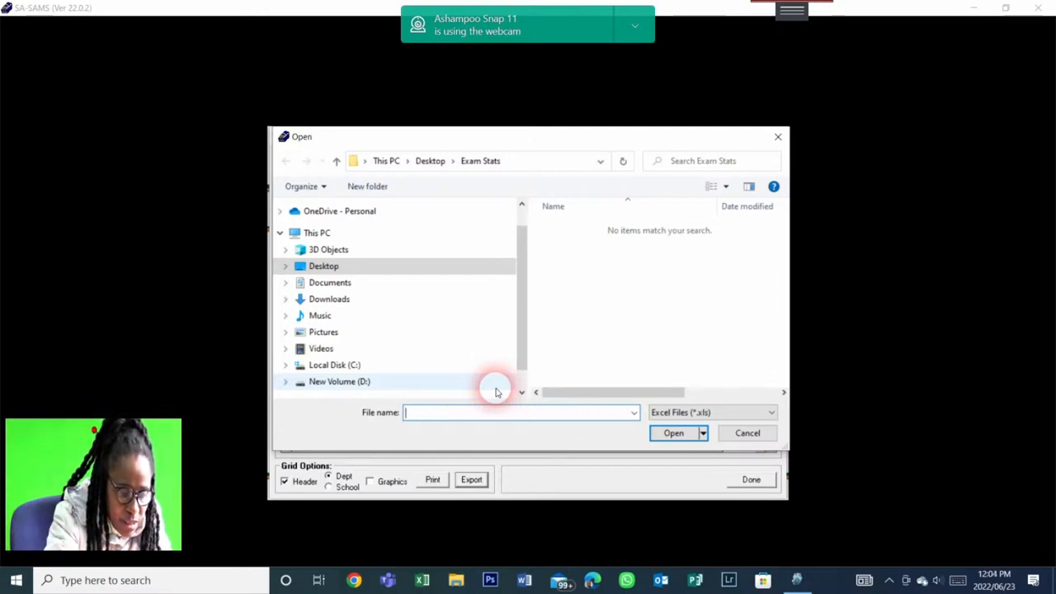
pyautogui.write('e')
pyautogui.press('BackSpace')
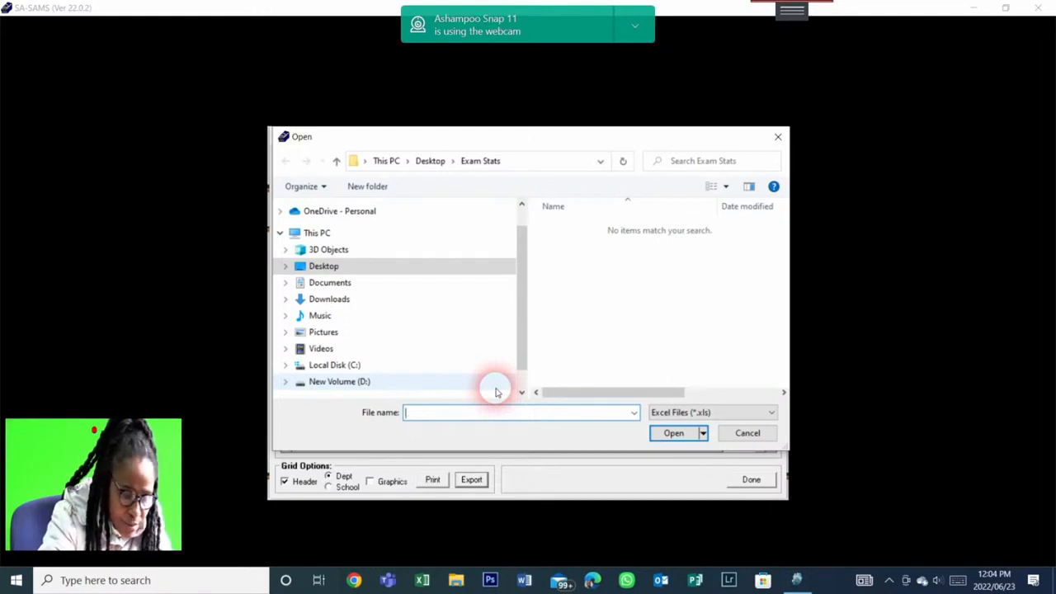
pyautogui.write('En')
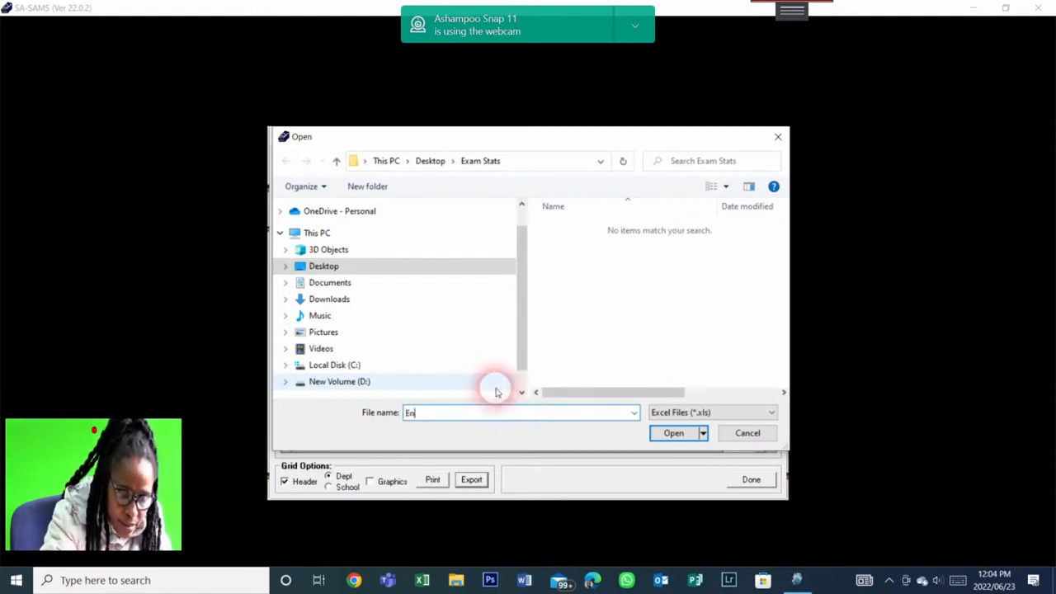
pyautogui.write('gli')
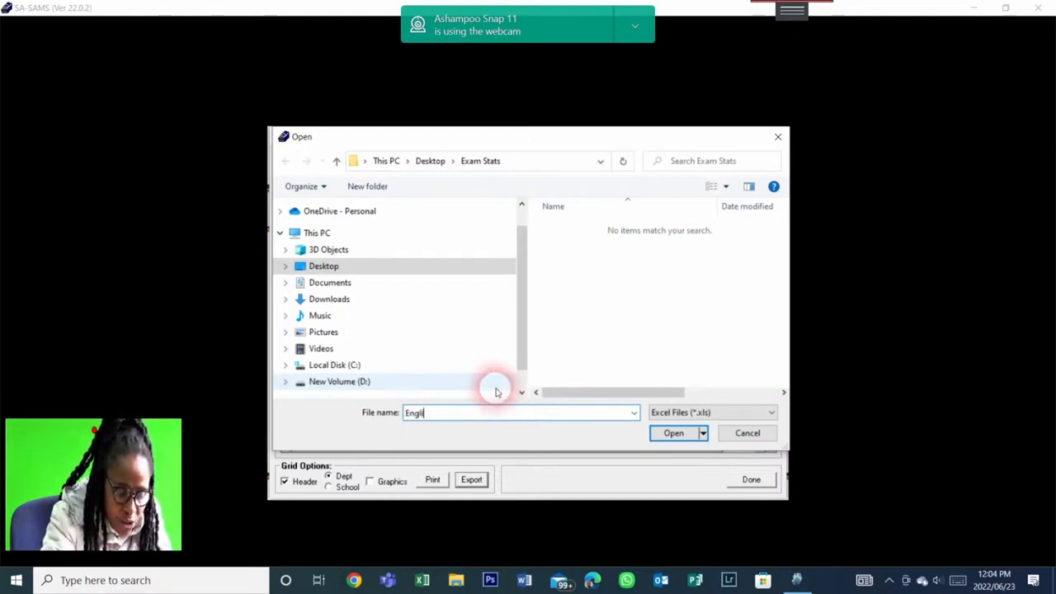
pyautogui.write('sh')
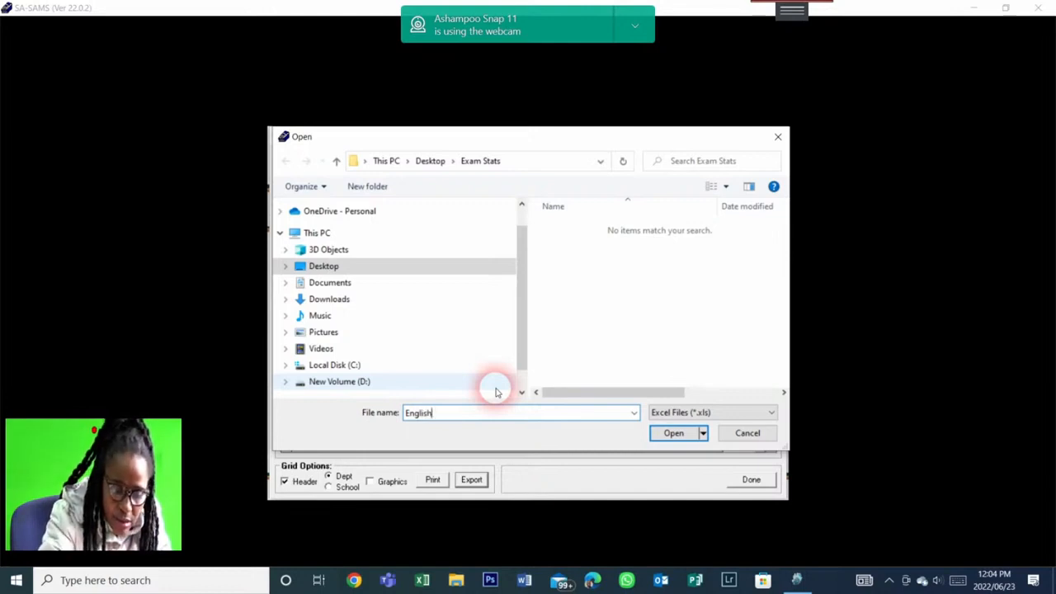
pyautogui.write('-HL')
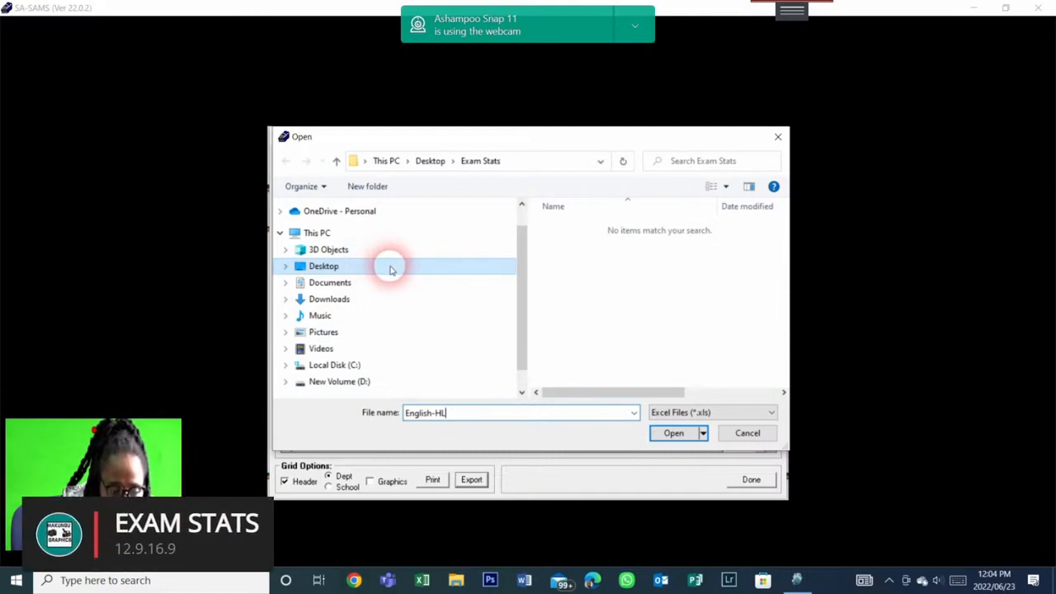
pyautogui.click(674, 435)
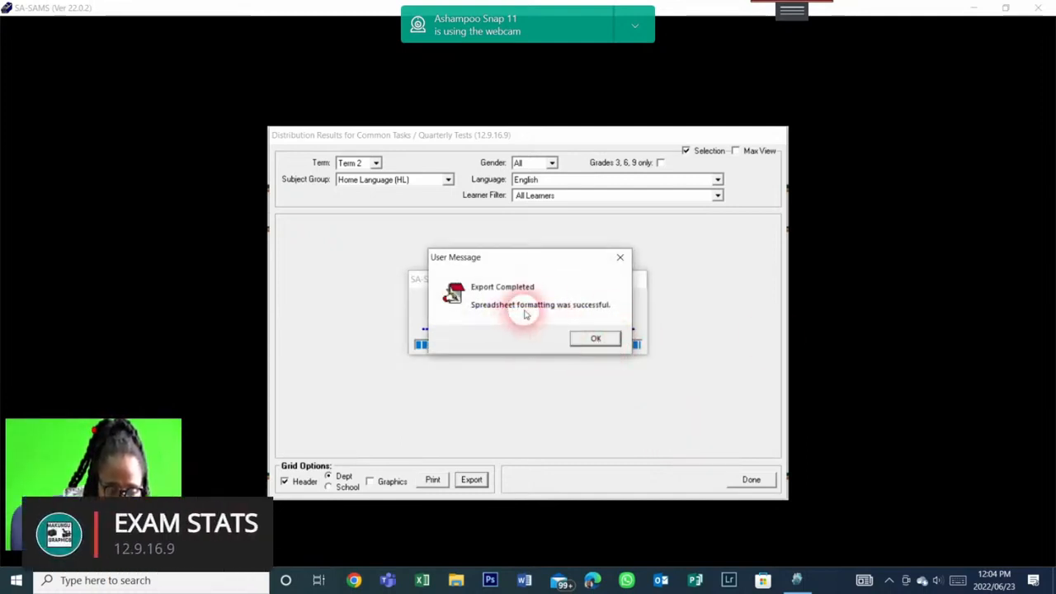
pyautogui.click(592, 340)
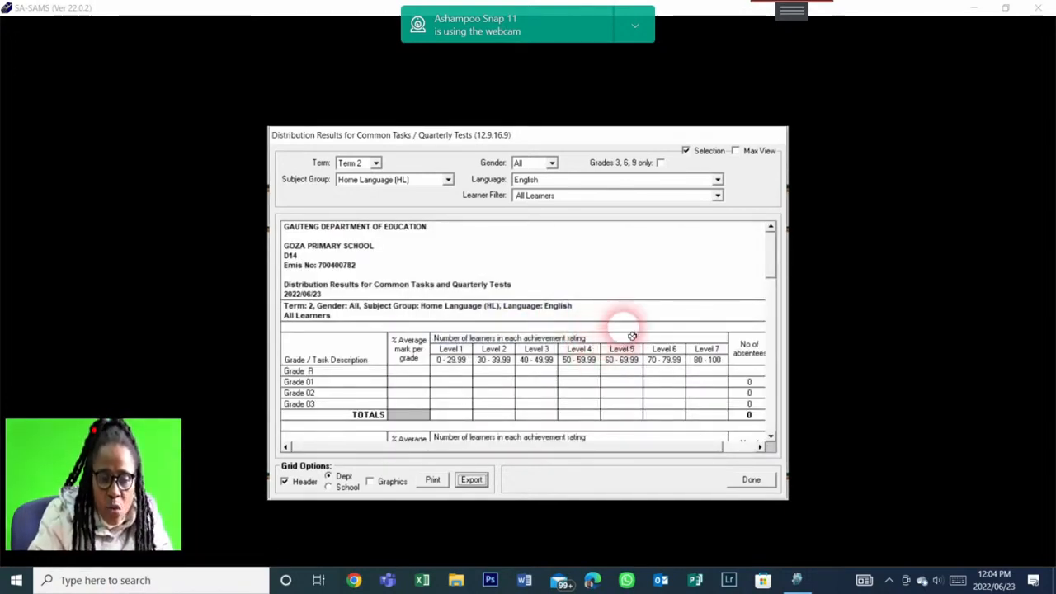
pyautogui.click(750, 479)
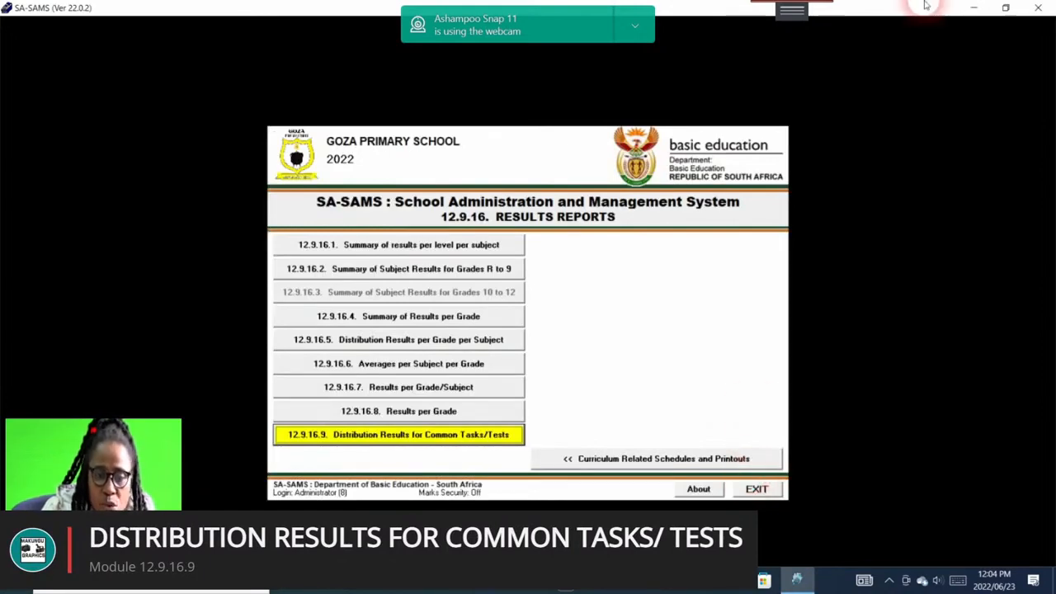
# Check the exported English-HL file in the Exam Stats folder on the desktop.
pyautogui.click(972, 11)
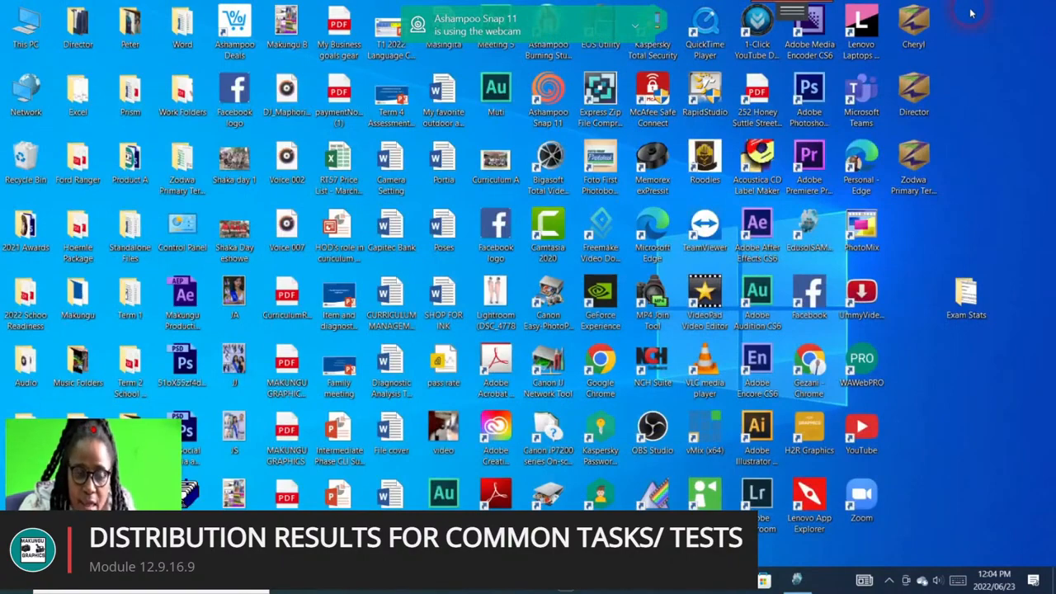
pyautogui.click(943, 311)
pyautogui.doubleClick(967, 295)
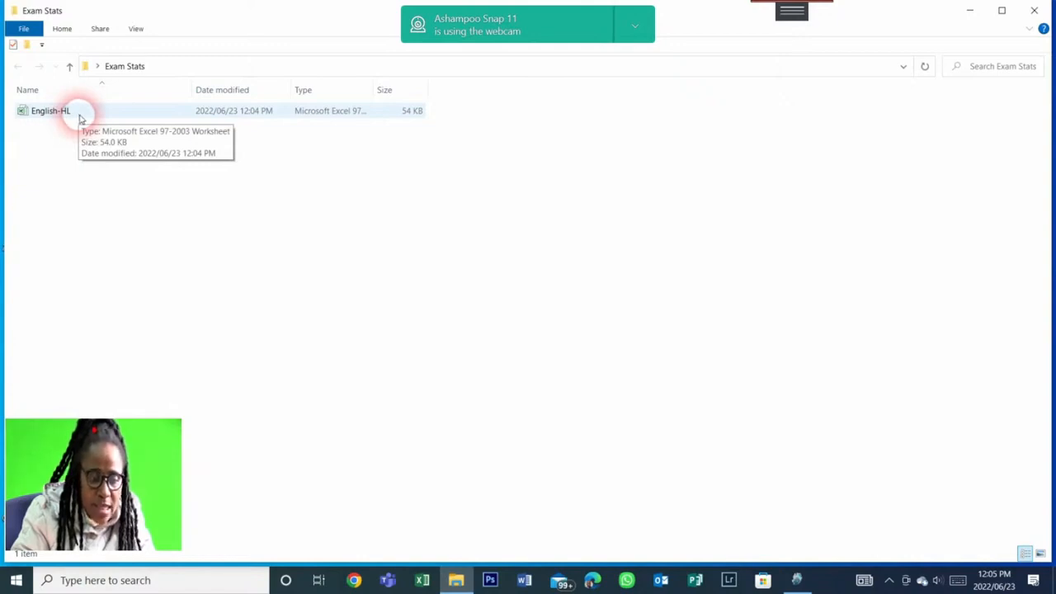
pyautogui.click(971, 15)
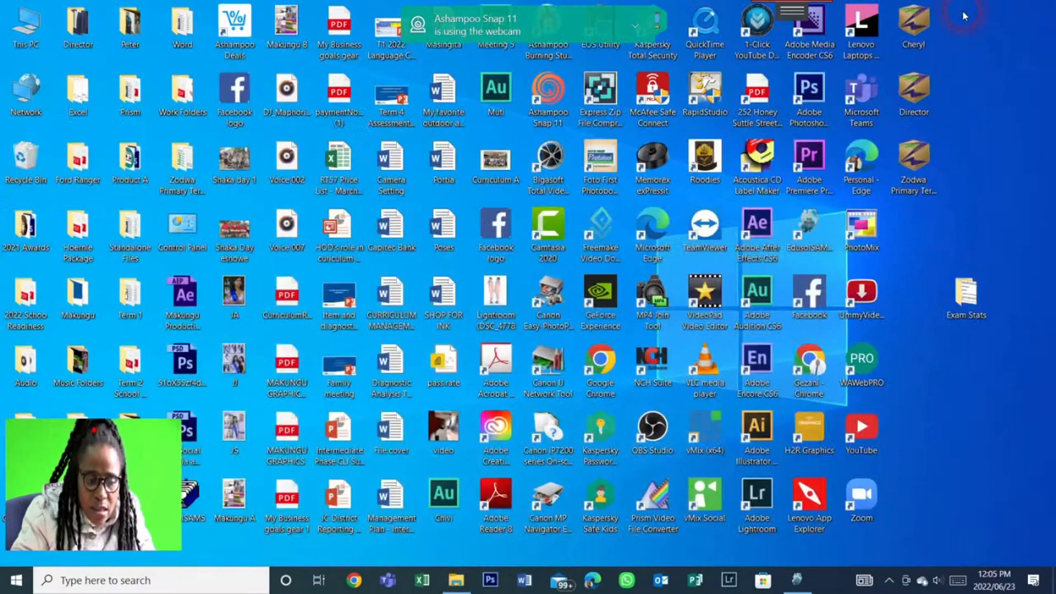
# Return to SA-SAMS and generate the common tasks/tests distribution results for subject group Other Subjects, subject Life Skills.
pyautogui.click(796, 582)
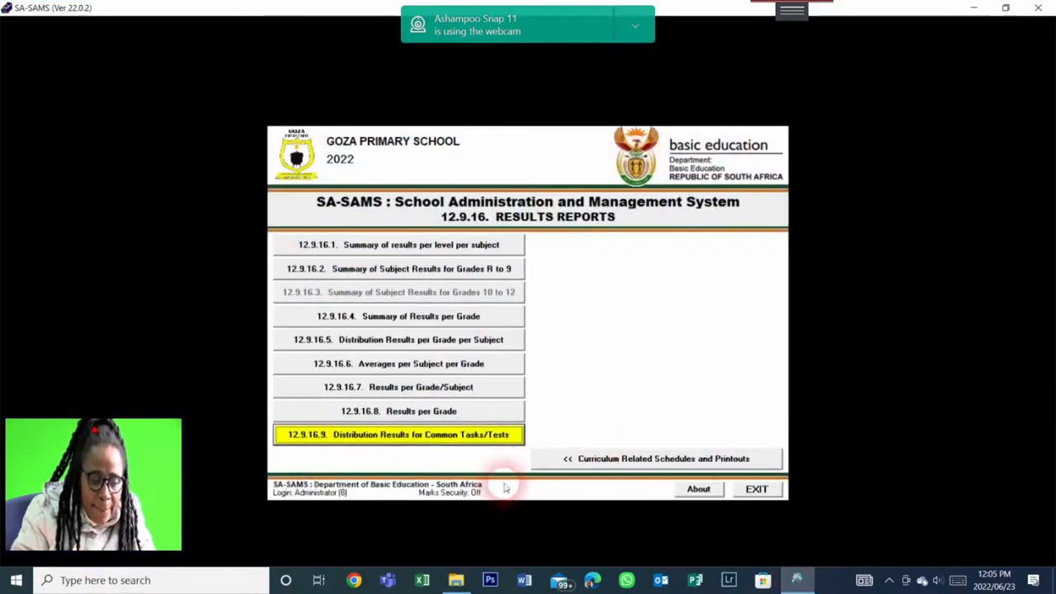
pyautogui.click(453, 442)
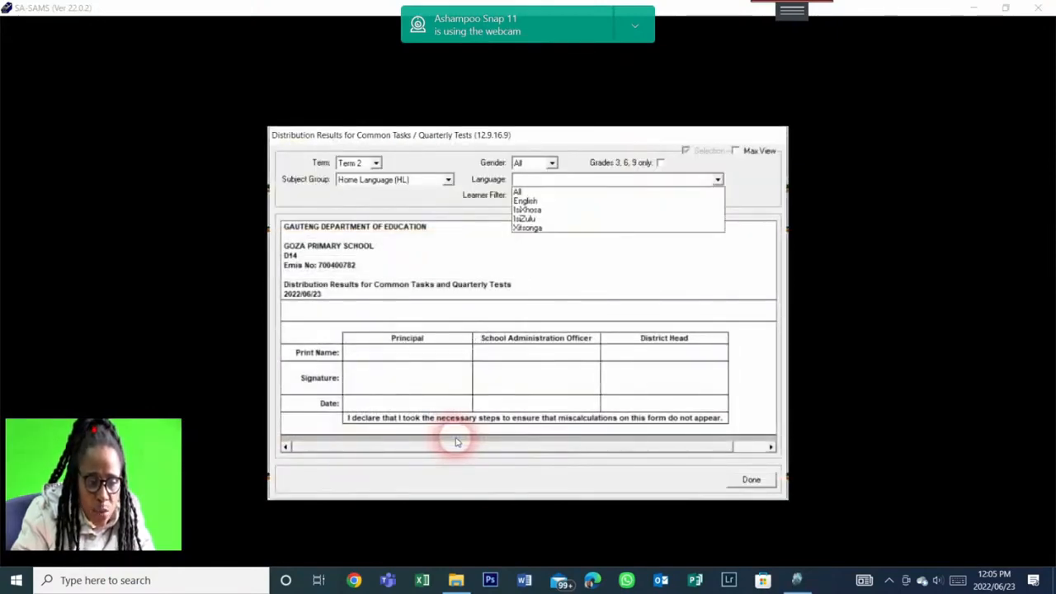
pyautogui.click(448, 183)
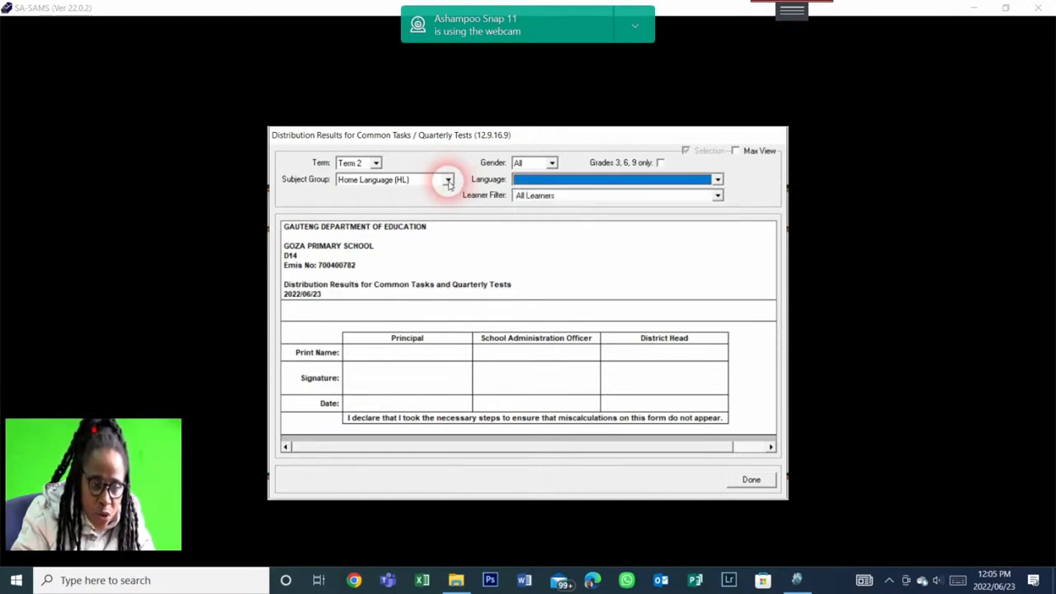
pyautogui.click(448, 182)
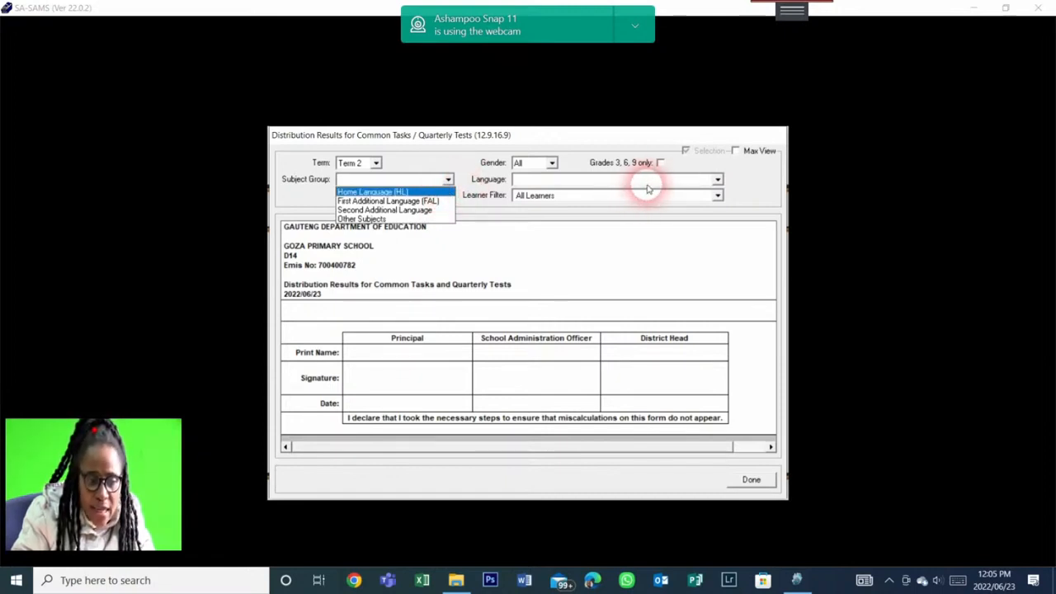
pyautogui.click(405, 218)
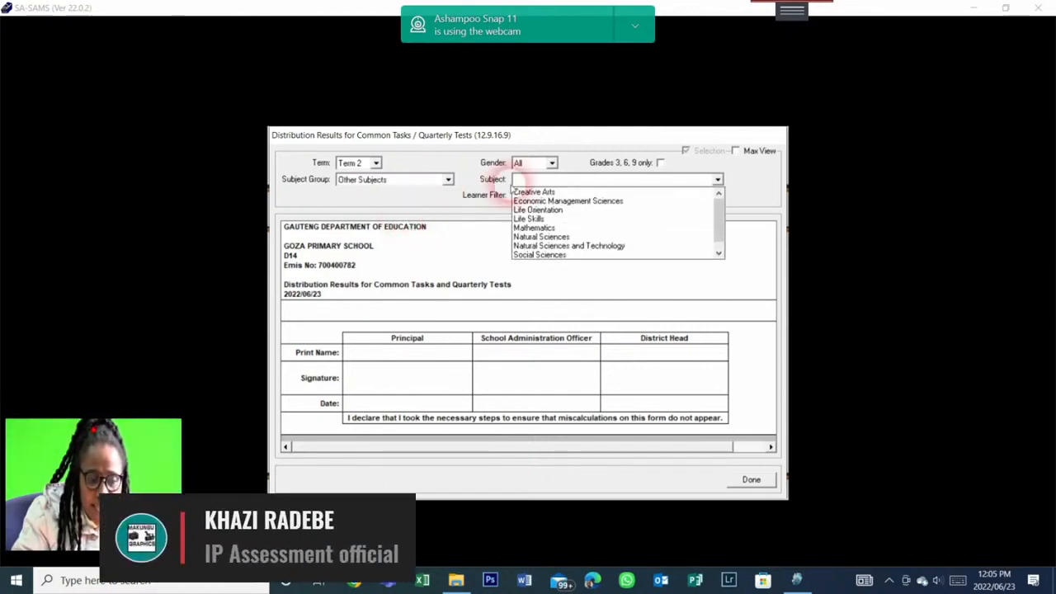
pyautogui.click(566, 221)
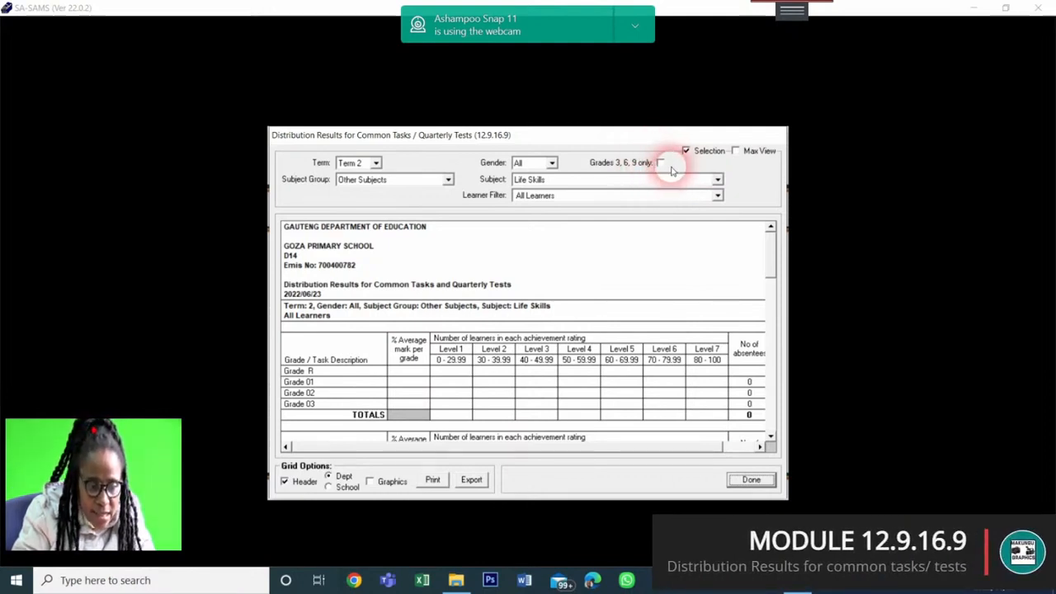
# Export the Life Skills results to the Exam Stats folder as an Excel file named Life Skills, and close the report.
pyautogui.click(471, 481)
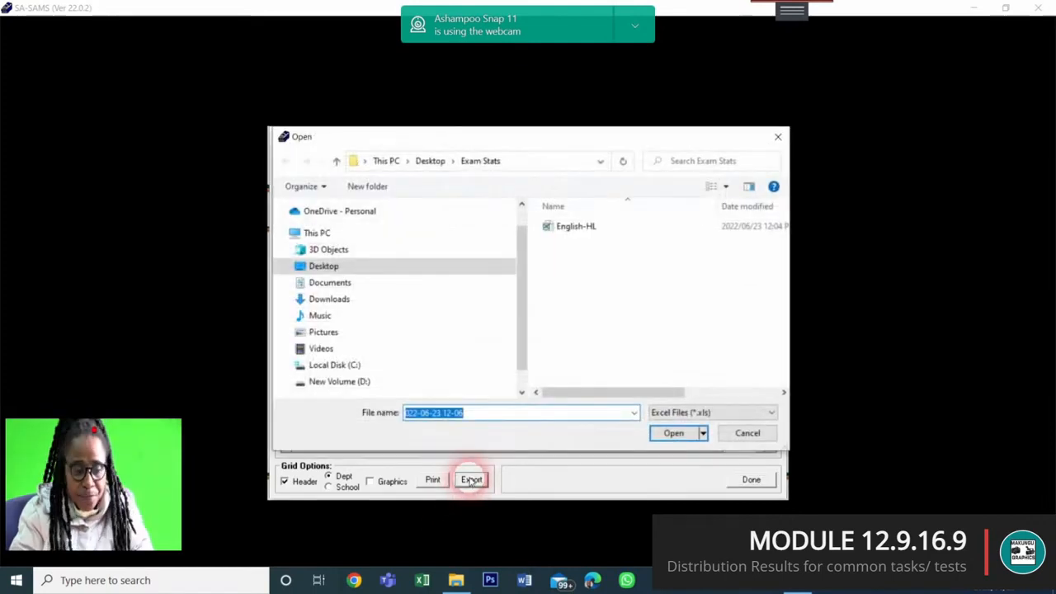
pyautogui.click(479, 419)
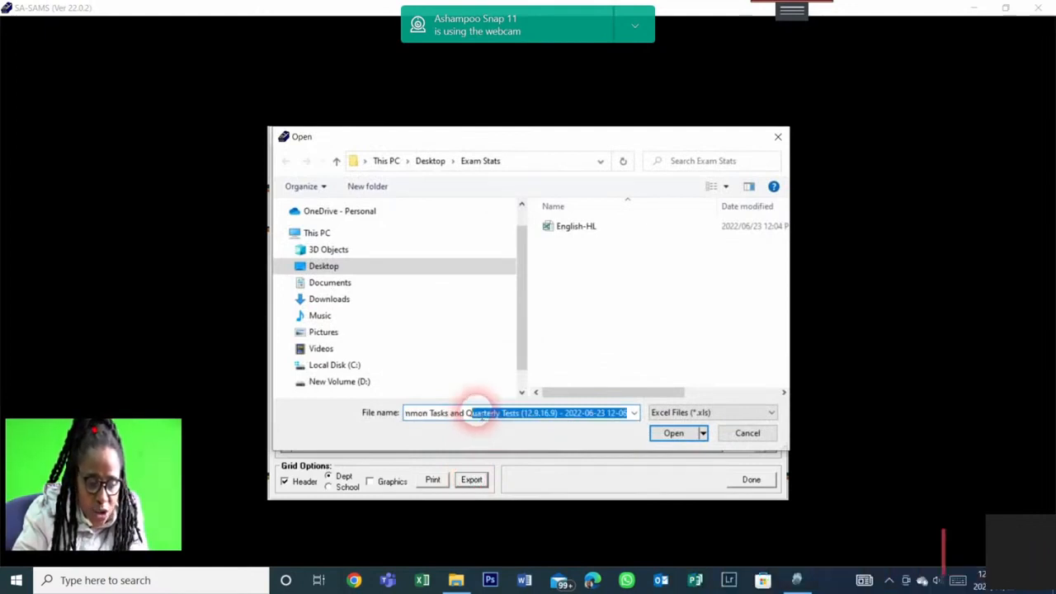
pyautogui.click(479, 415)
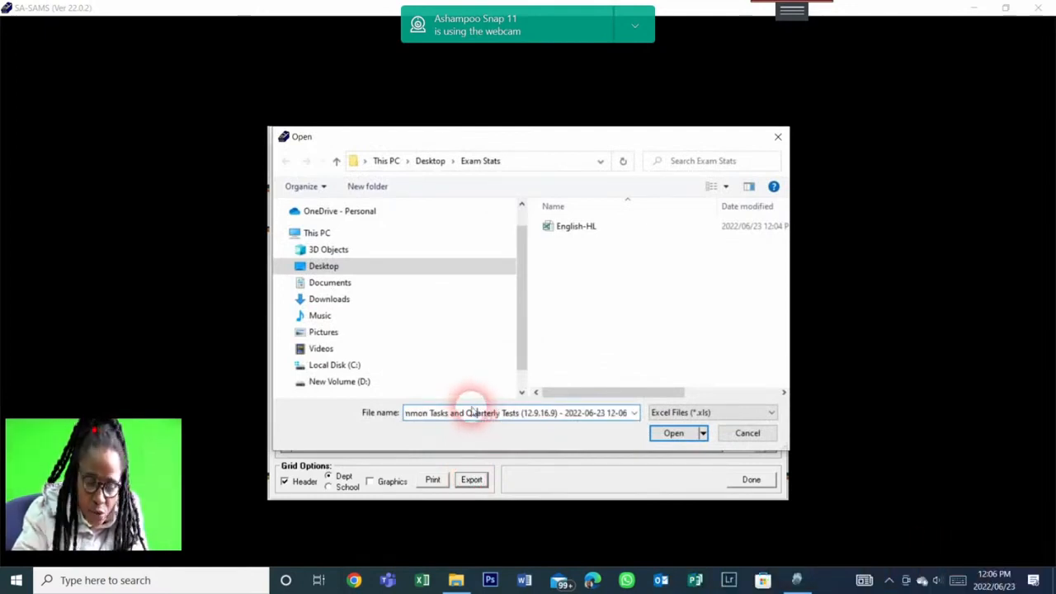
pyautogui.press('BackSpace')
pyautogui.press('BackSpace')
pyautogui.press('BackSpace')
pyautogui.press('BackSpace')
pyautogui.press('BackSpace')
pyautogui.press('BackSpace')
pyautogui.press('BackSpace')
pyautogui.press('BackSpace')
pyautogui.press('BackSpace')
pyautogui.press('BackSpace')
pyautogui.press('BackSpace')
pyautogui.press('BackSpace')
pyautogui.press('BackSpace')
pyautogui.press('BackSpace')
pyautogui.press('BackSpace')
pyautogui.press('BackSpace')
pyautogui.press('BackSpace')
pyautogui.press('BackSpace')
pyautogui.press('BackSpace')
pyautogui.press('BackSpace')
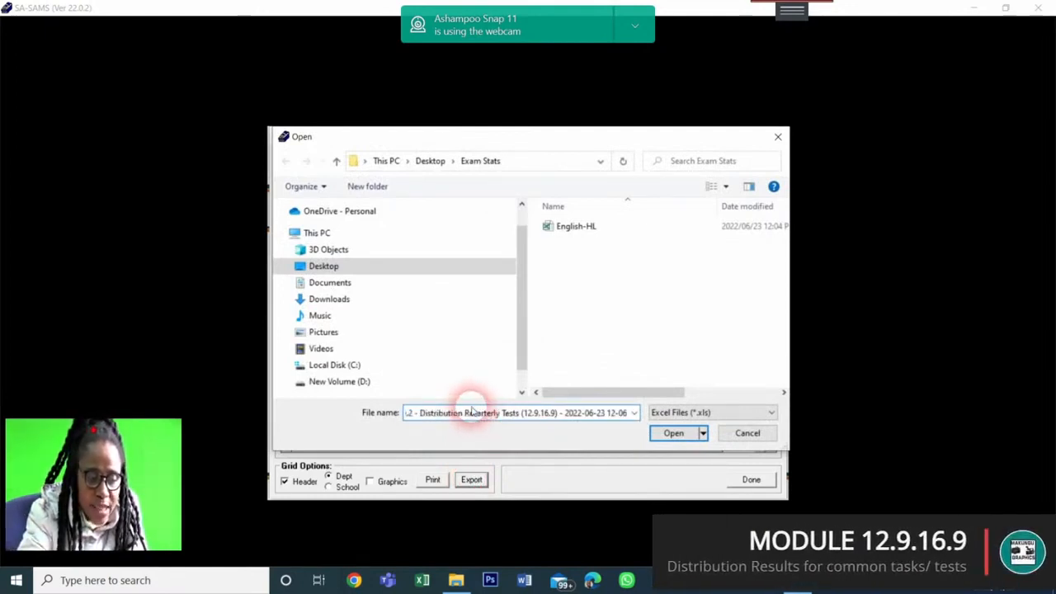
pyautogui.click(562, 412)
pyautogui.press('BackSpace')
pyautogui.press('BackSpace')
pyautogui.press('BackSpace')
pyautogui.press('BackSpace')
pyautogui.press('BackSpace')
pyautogui.press('BackSpace')
pyautogui.press('BackSpace')
pyautogui.press('BackSpace')
pyautogui.press('BackSpace')
pyautogui.press('BackSpace')
pyautogui.press('BackSpace')
pyautogui.press('BackSpace')
pyautogui.press('BackSpace')
pyautogui.press('BackSpace')
pyautogui.press('BackSpace')
pyautogui.press('BackSpace')
pyautogui.press('BackSpace')
pyautogui.press('BackSpace')
pyautogui.press('BackSpace')
pyautogui.press('BackSpace')
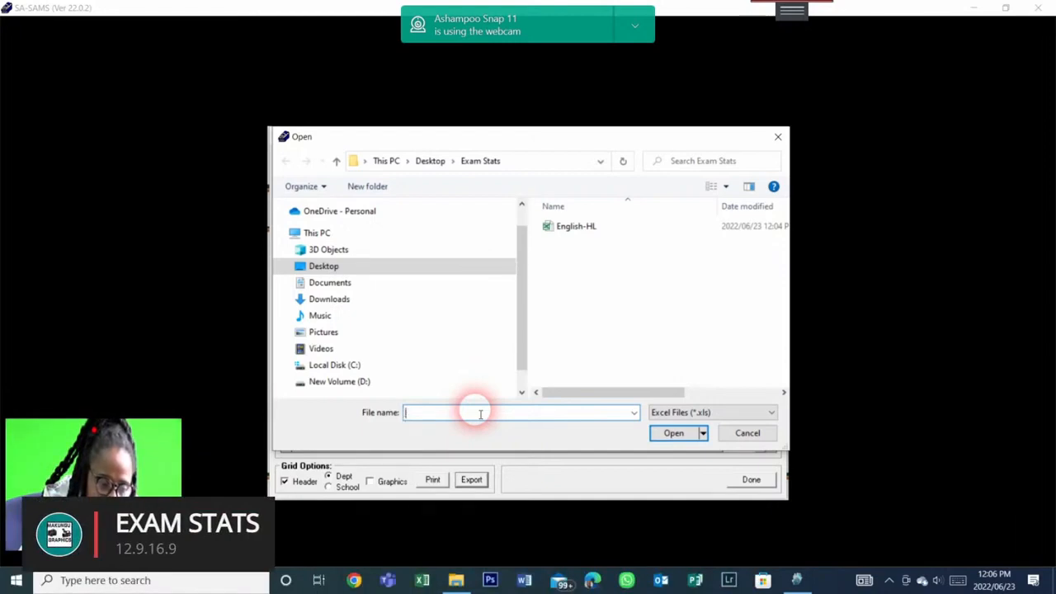
pyautogui.write('L')
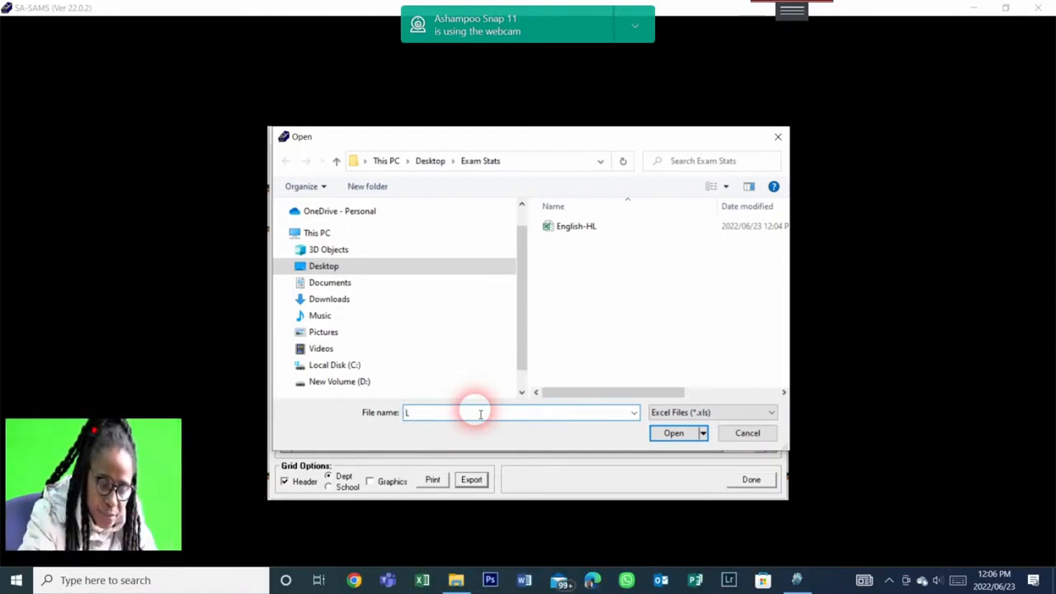
pyautogui.write('i')
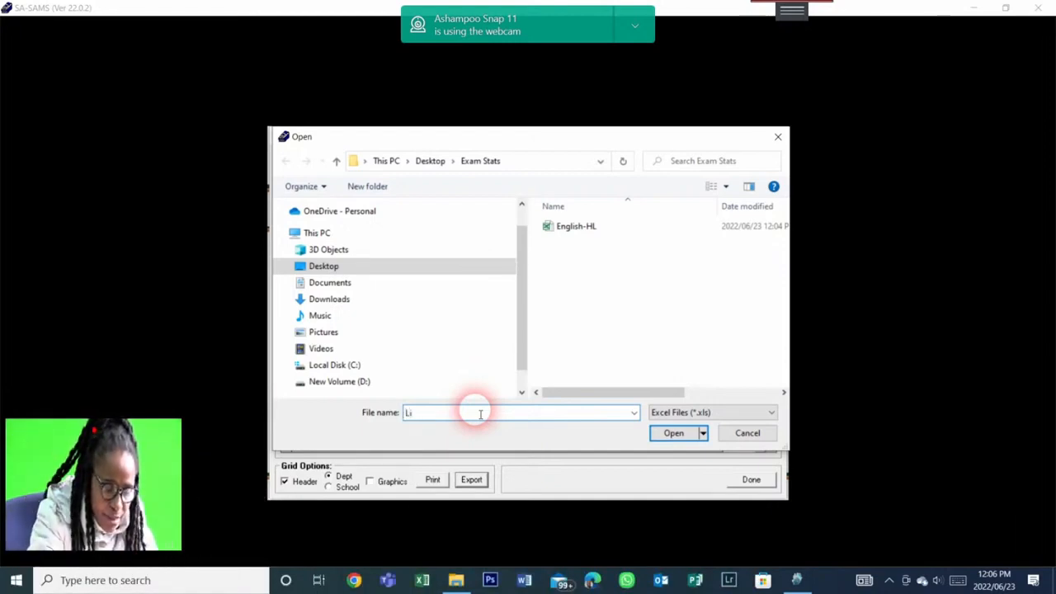
pyautogui.write('fe')
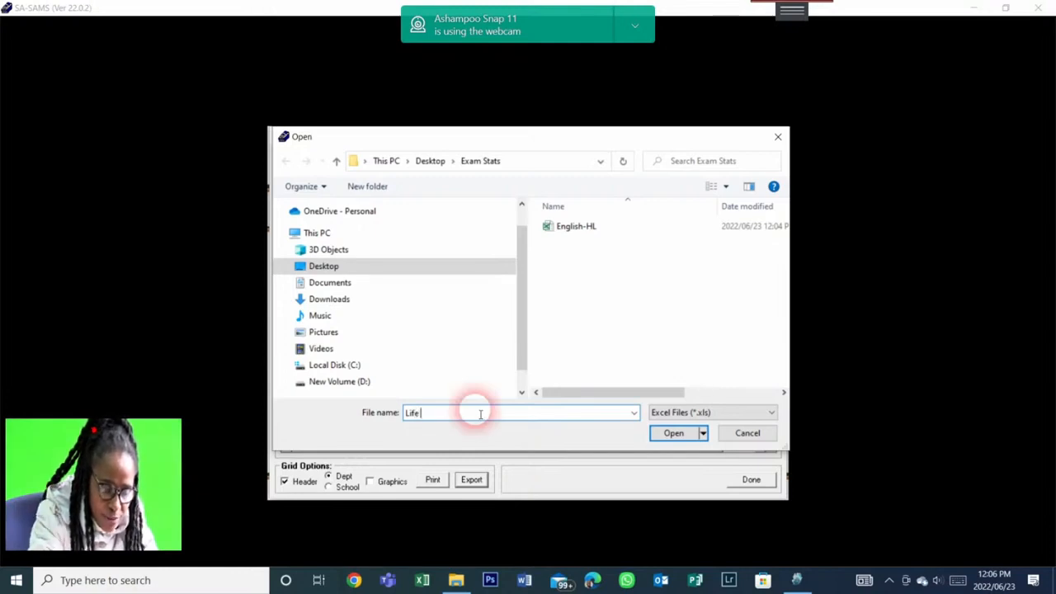
pyautogui.write(' Skills')
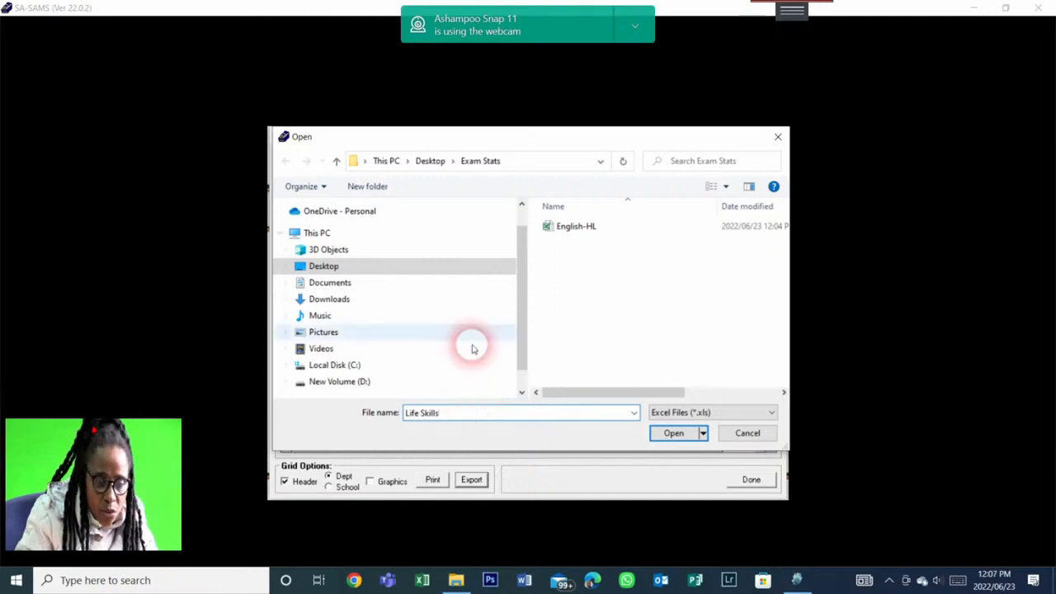
pyautogui.click(662, 435)
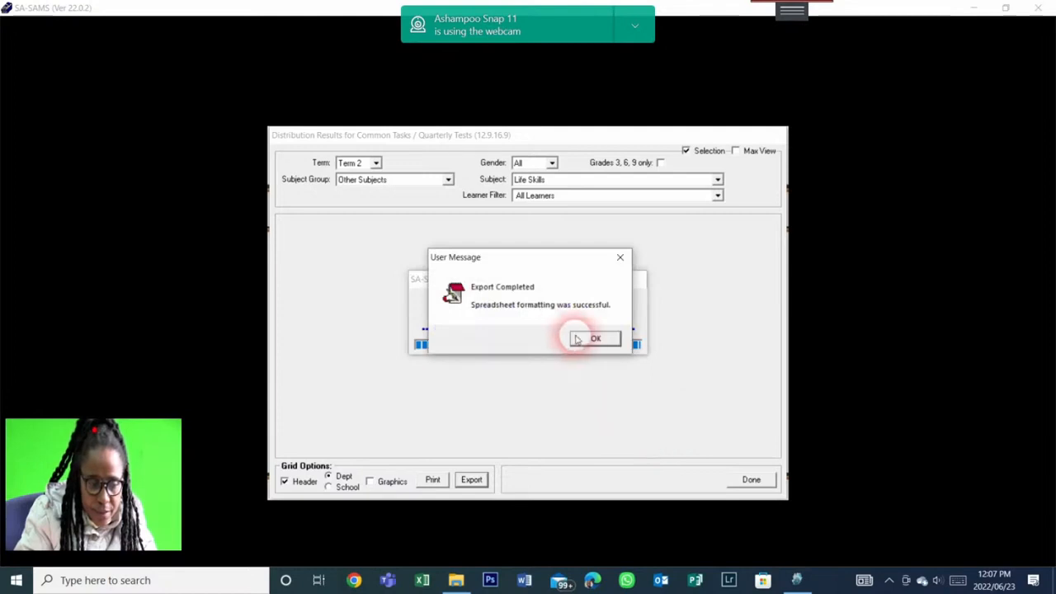
pyautogui.click(588, 338)
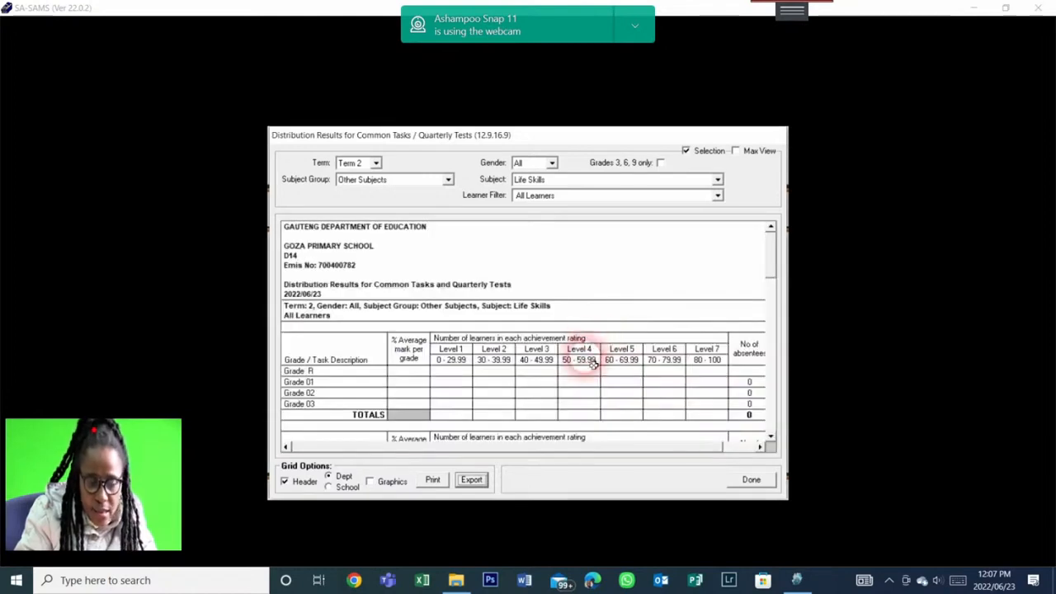
pyautogui.click(764, 484)
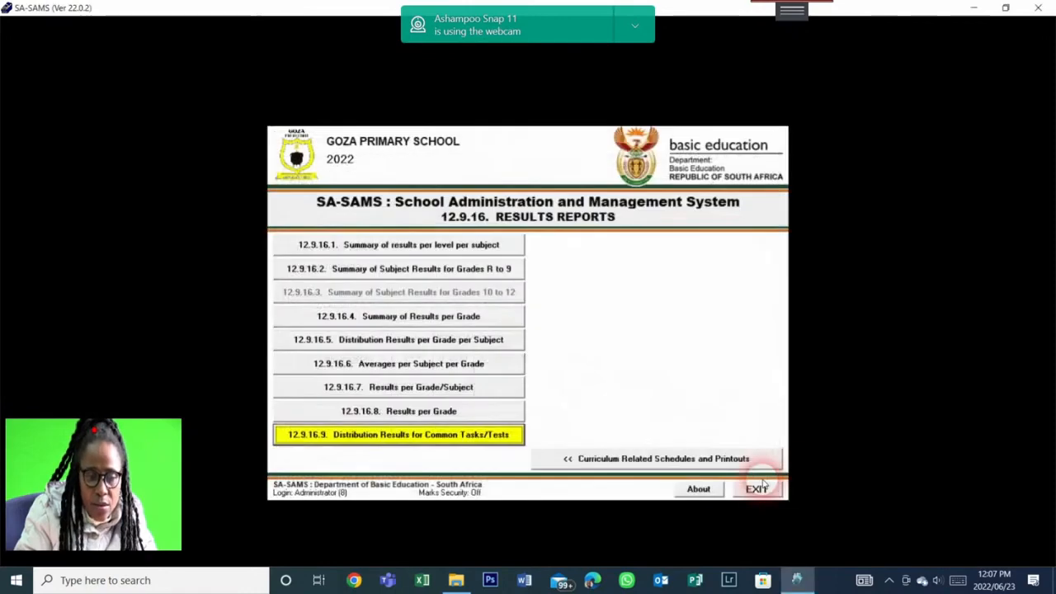
# Minimise SA-SAMS and check the exported Life Skills file in the Exam Stats folder on the desktop.
pyautogui.click(975, 9)
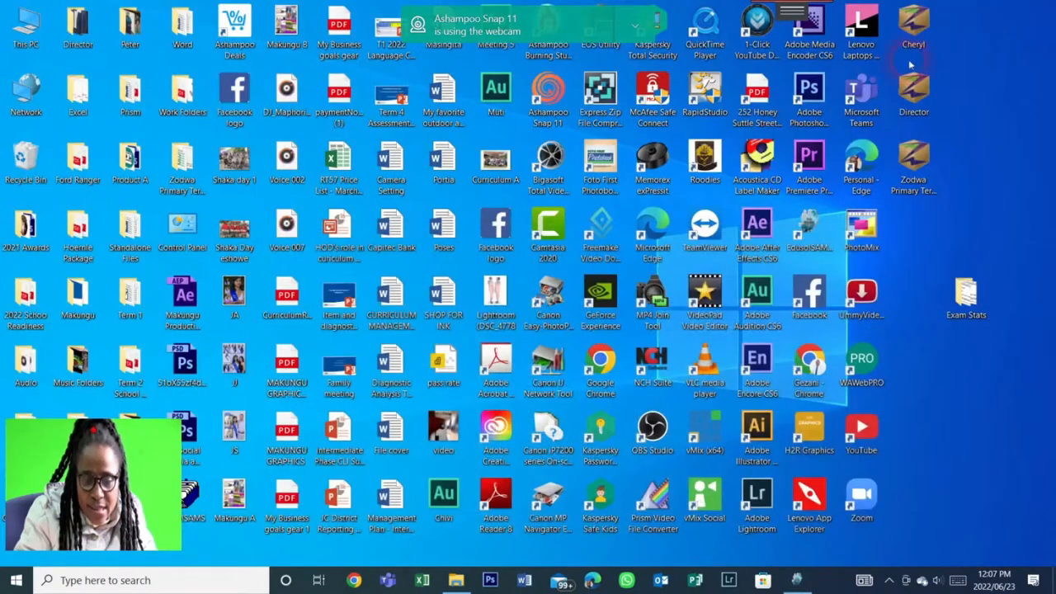
pyautogui.doubleClick(966, 295)
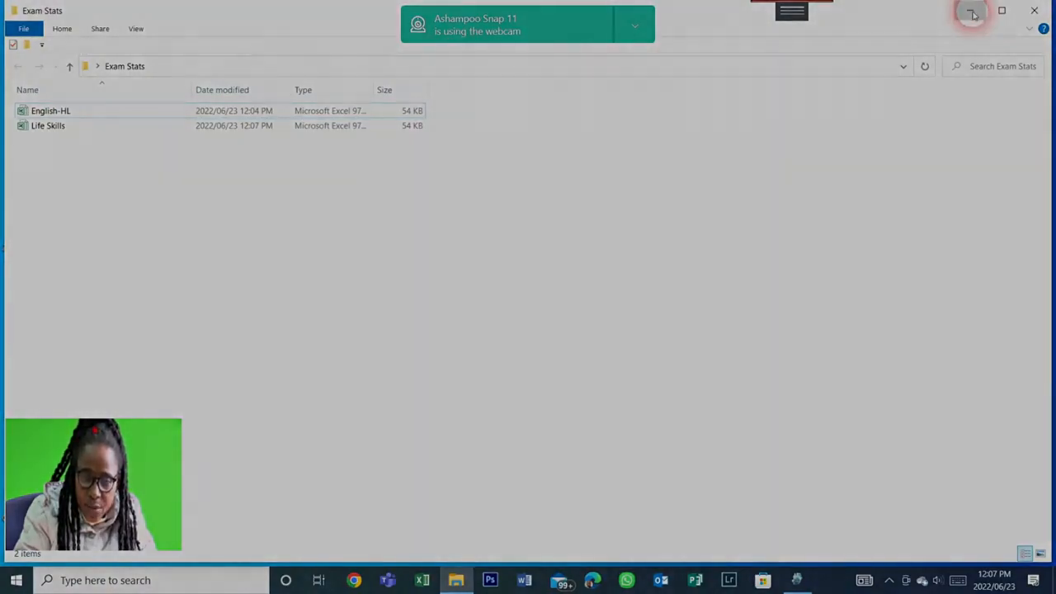
pyautogui.click(972, 12)
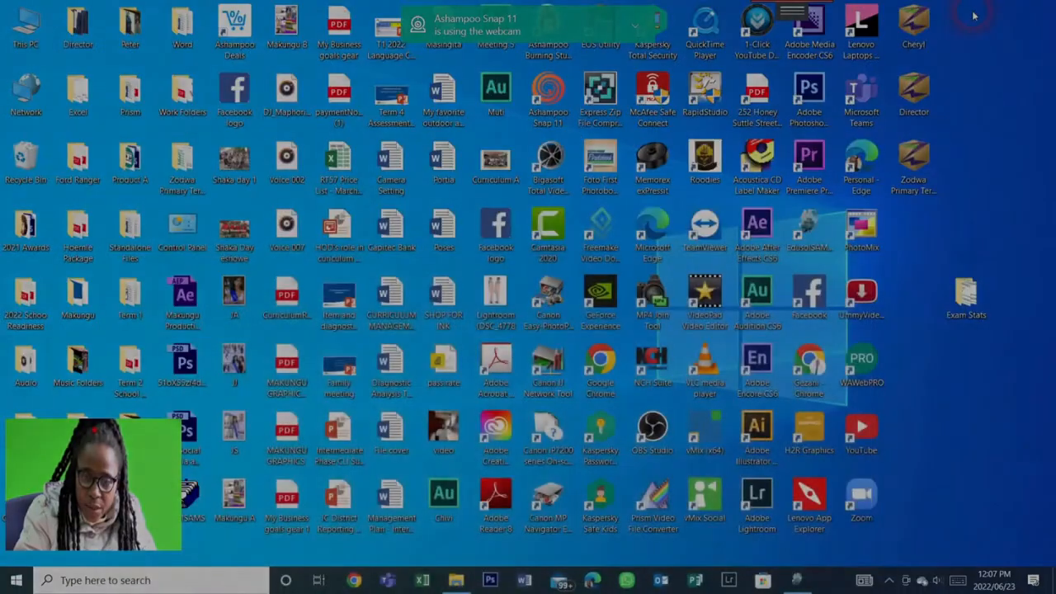